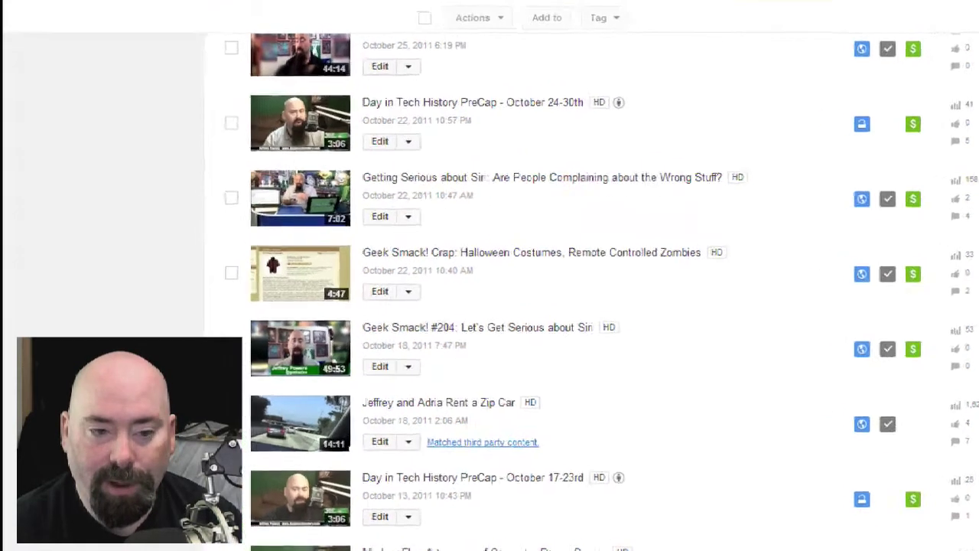
Step: Find the Zip Car rental video among the uploads and open its matched third-party content notice
{"action": "scroll", "coordinate": [604, 298], "scroll_direction": "down", "scroll_amount": 4}
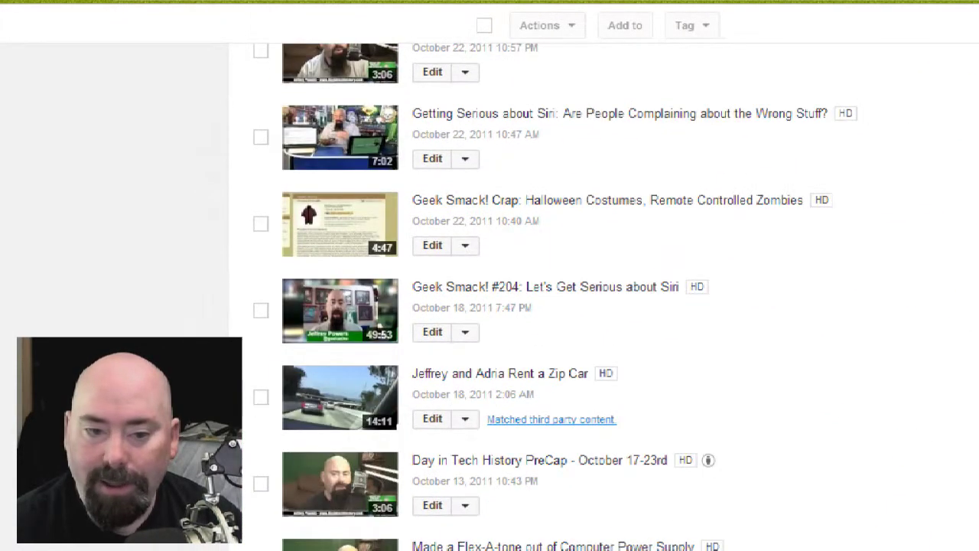
{"action": "scroll", "coordinate": [604, 298], "scroll_direction": "up", "scroll_amount": 1}
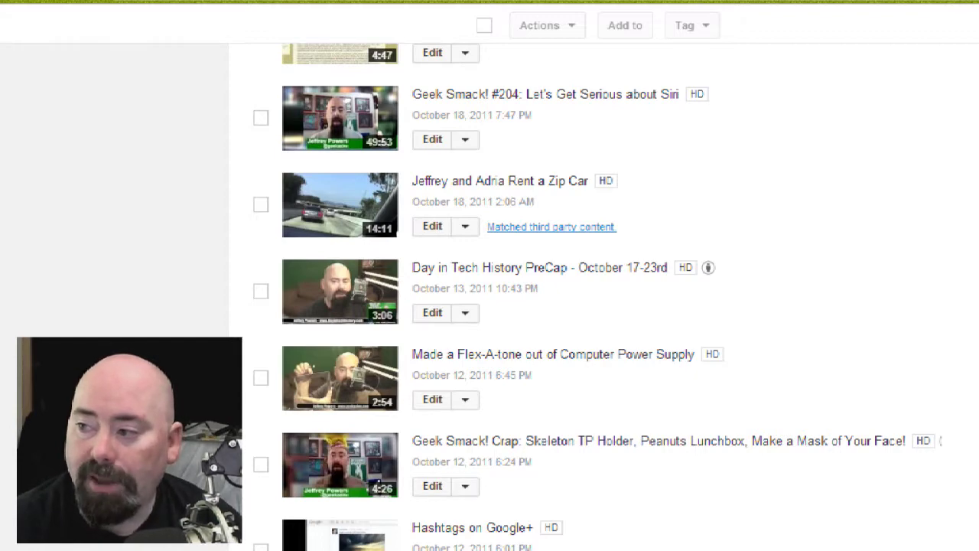
{"action": "left_click", "coordinate": [552, 228]}
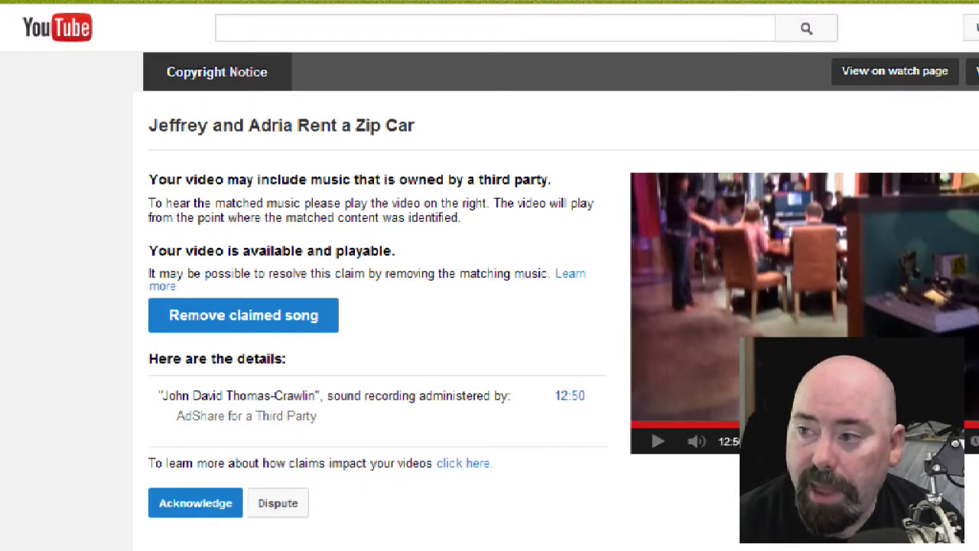
Step: Return to the start of the uploads list and expand the channel's Creation Tools section
{"action": "key", "text": "Escape"}
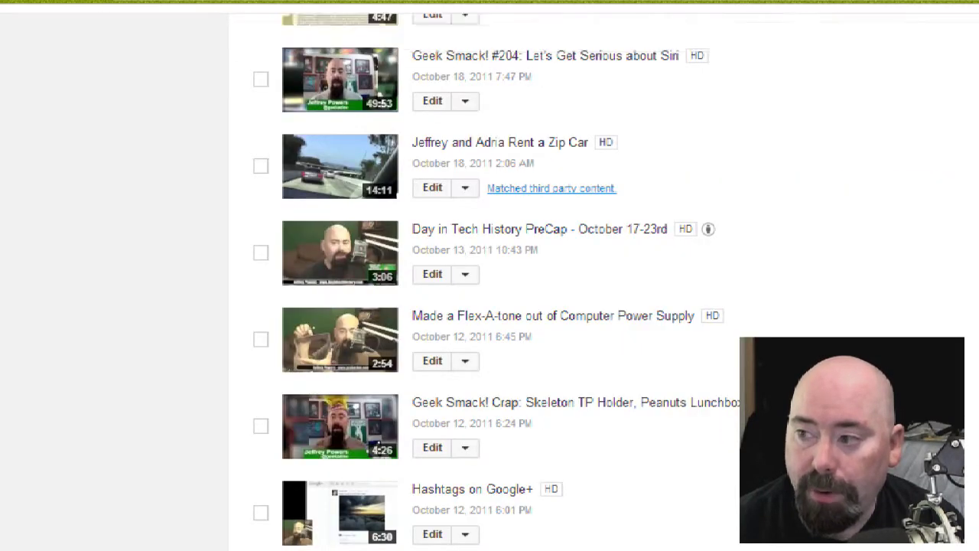
{"action": "scroll", "coordinate": [612, 306], "scroll_direction": "up", "scroll_amount": 10}
{"action": "scroll", "coordinate": [107, 444], "scroll_direction": "up", "scroll_amount": 3}
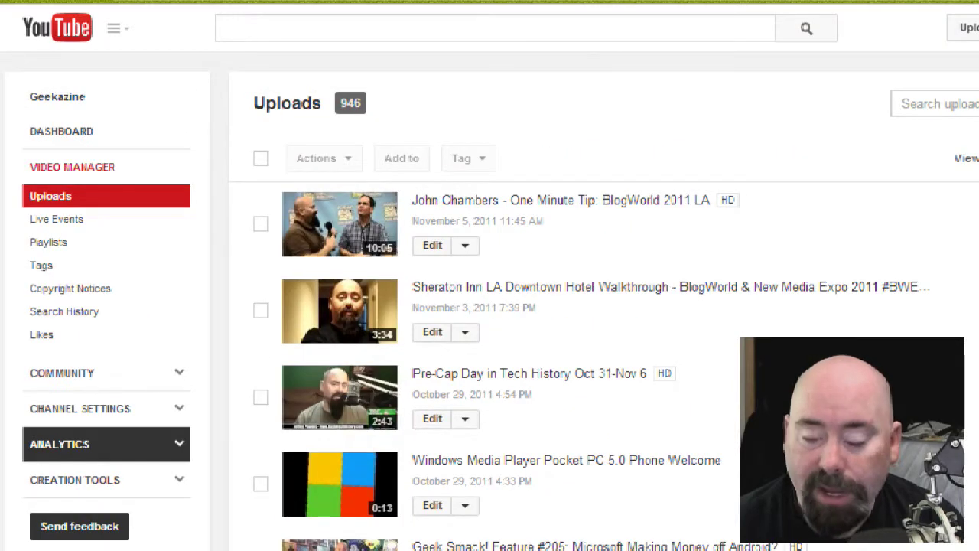
{"action": "left_click", "coordinate": [107, 480]}
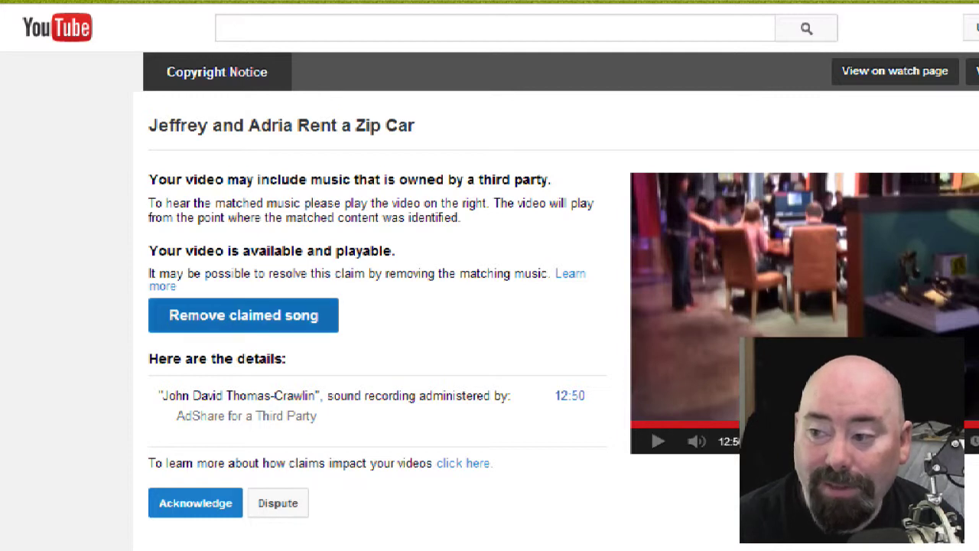
Step: Remove the claimed song "Crawlin" from the Zip Car video, starting from its copyright notice
{"action": "left_click", "coordinate": [243, 316]}
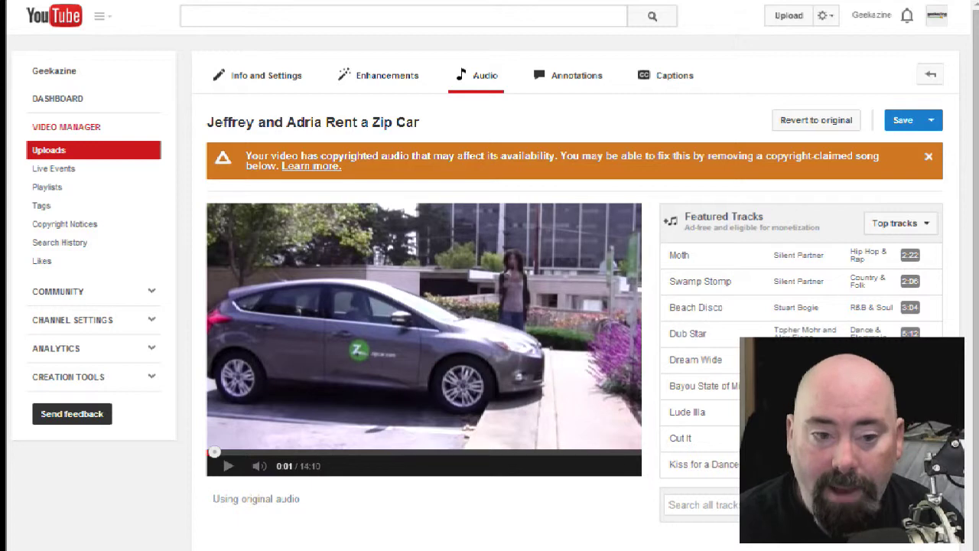
{"action": "scroll", "coordinate": [490, 306], "scroll_direction": "down", "scroll_amount": 2}
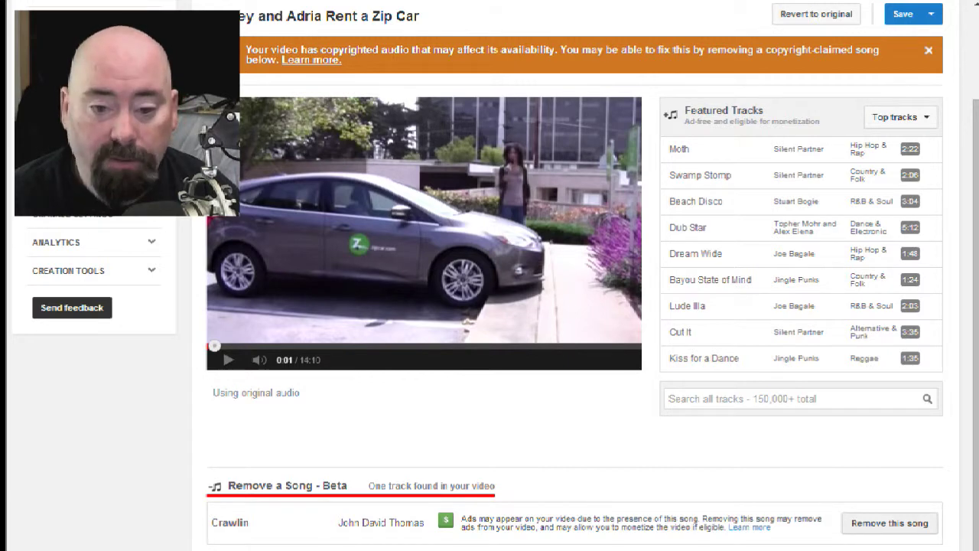
{"action": "left_click", "coordinate": [889, 523]}
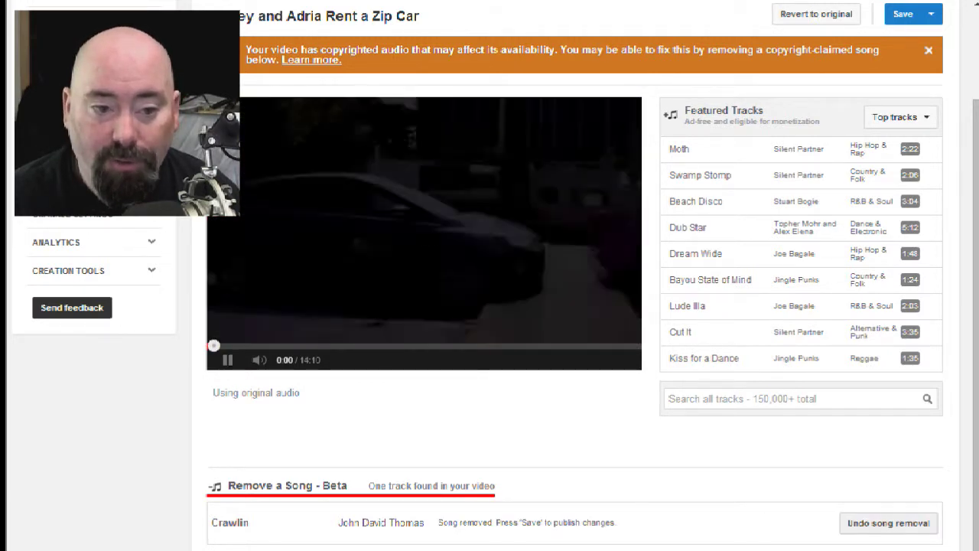
Step: Preview the video from about 12:49 to check the section where the claimed song was removed
{"action": "left_click", "coordinate": [228, 360]}
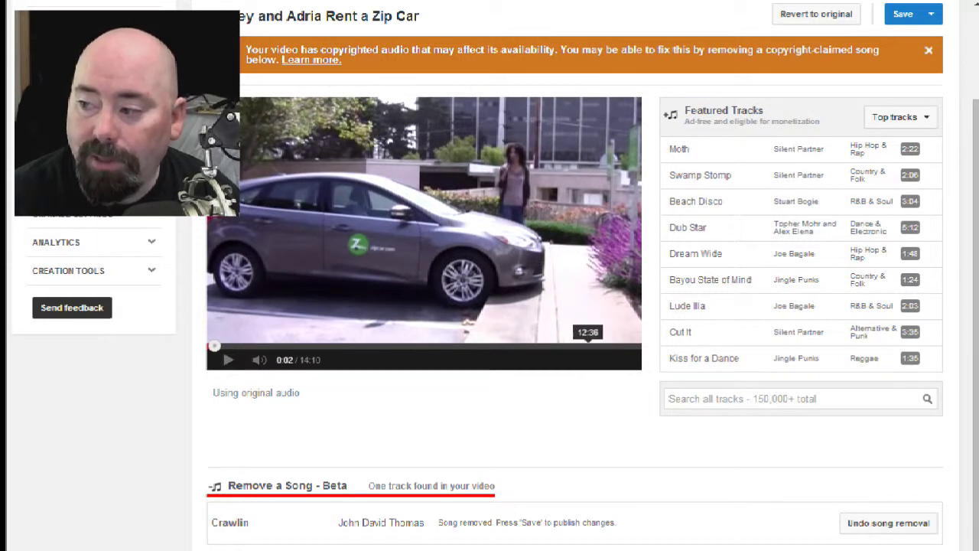
{"action": "left_click", "coordinate": [594, 346]}
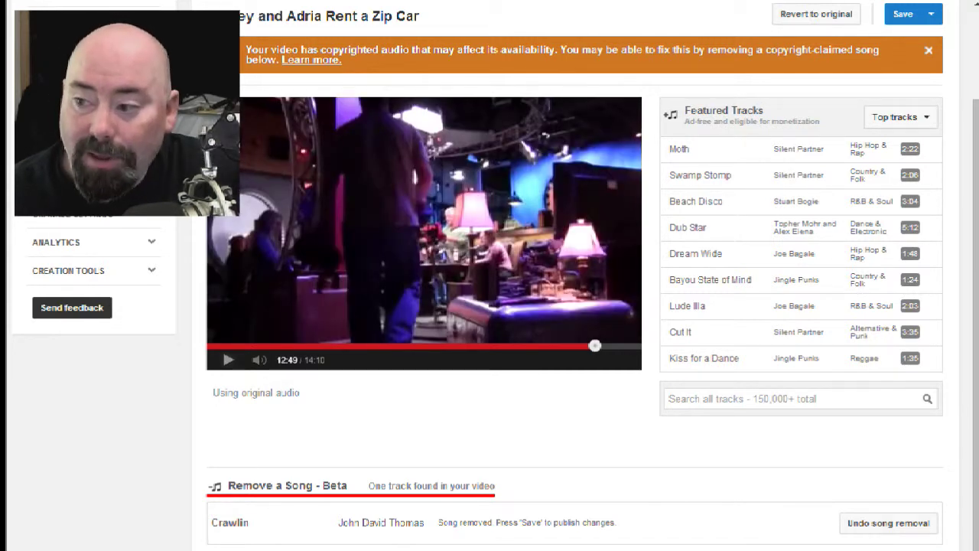
{"action": "left_click", "coordinate": [228, 360]}
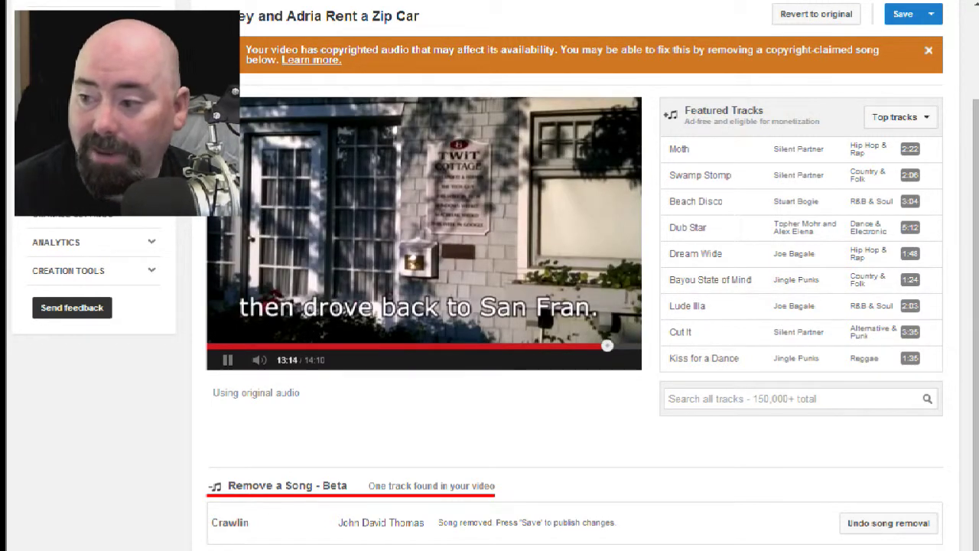
{"action": "key", "text": "space"}
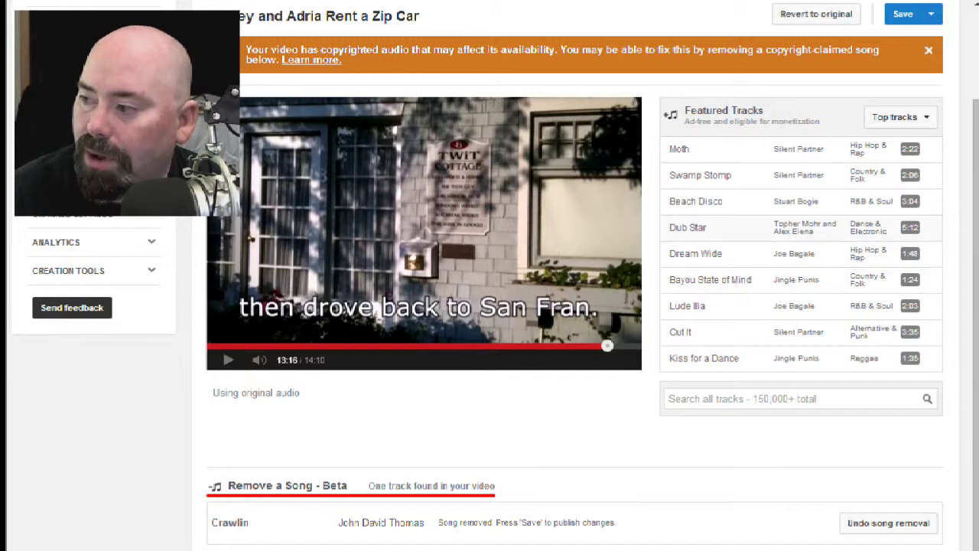
Step: Try the featured tracks Dub Star and Dream Wide, then choose Cut It as the replacement music and pause playback
{"action": "left_click", "coordinate": [688, 227]}
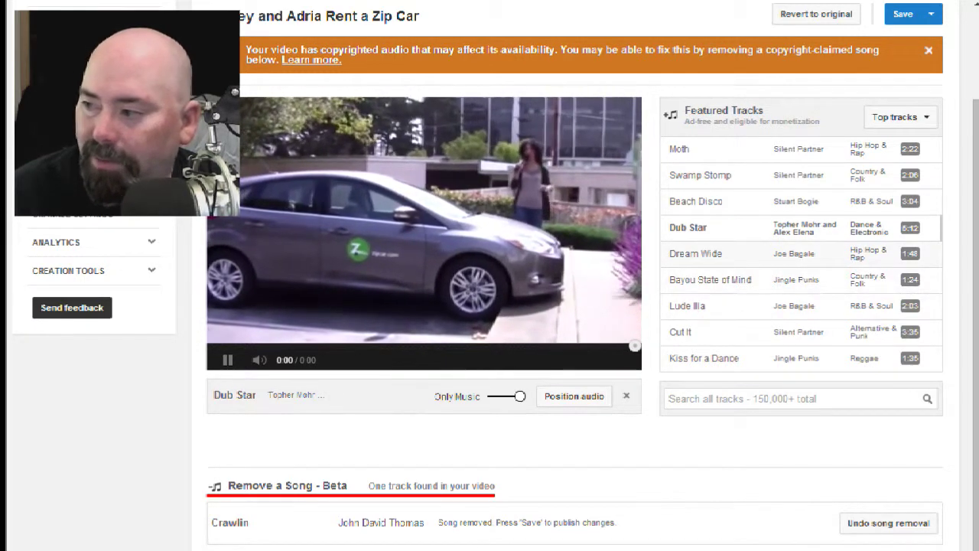
{"action": "left_click", "coordinate": [695, 253]}
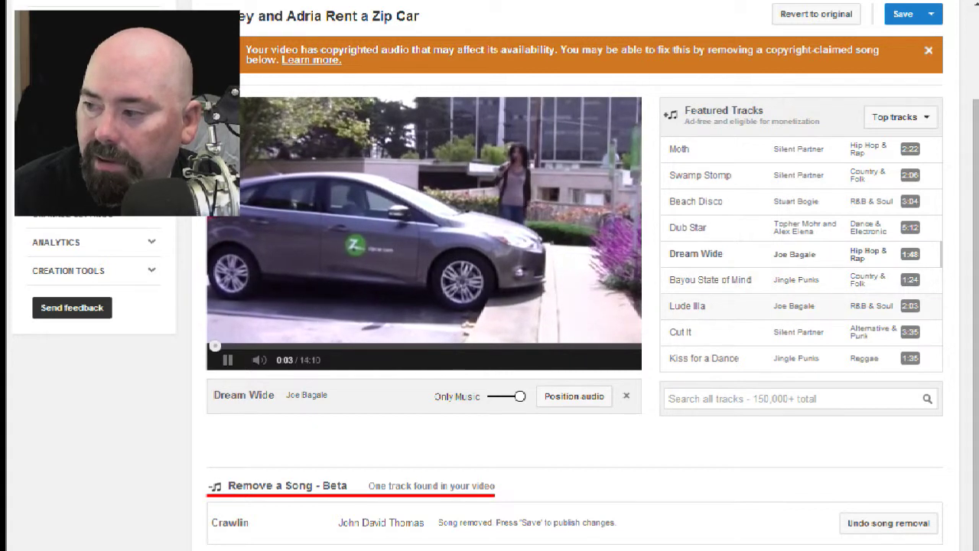
{"action": "left_click", "coordinate": [681, 331]}
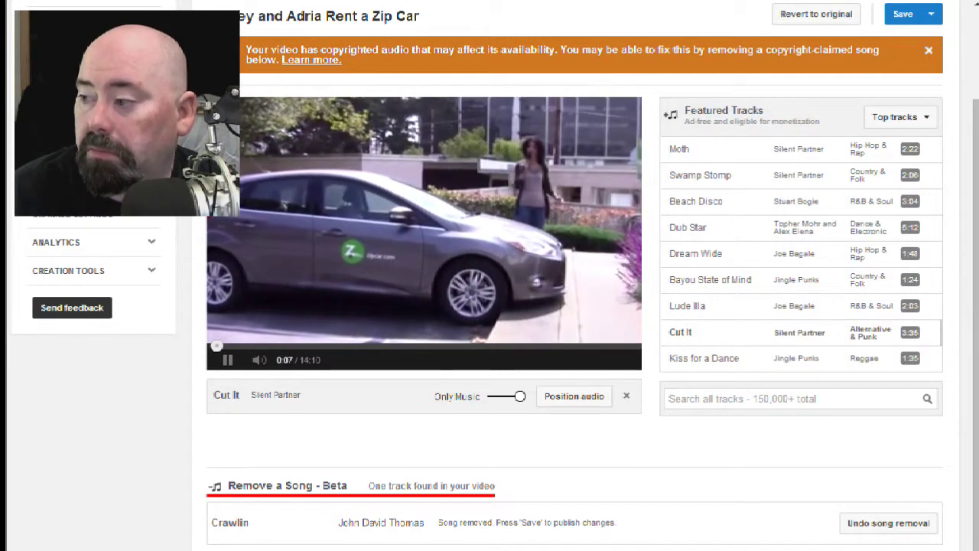
{"action": "key", "text": "space"}
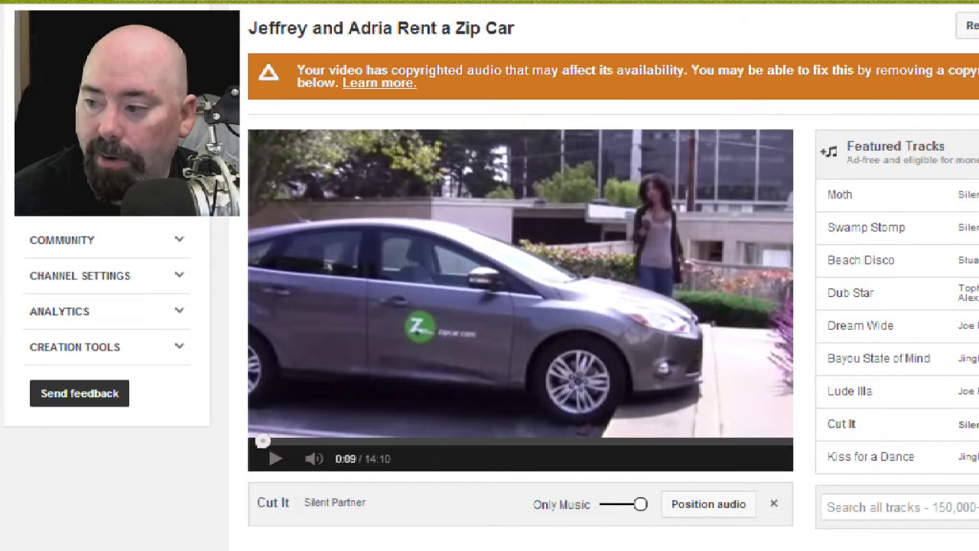
Step: Compare the audio mix levels for the Cut It track and set the balance to Favor Music
{"action": "left_click_drag", "start_coordinate": [640, 504], "coordinate": [623, 504]}
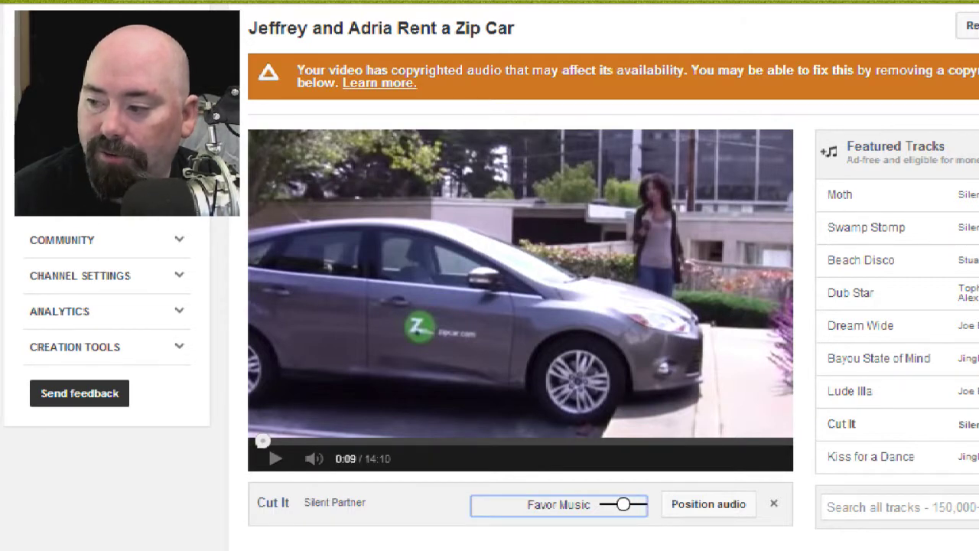
{"action": "key", "text": "Left"}
{"action": "key", "text": "Left"}
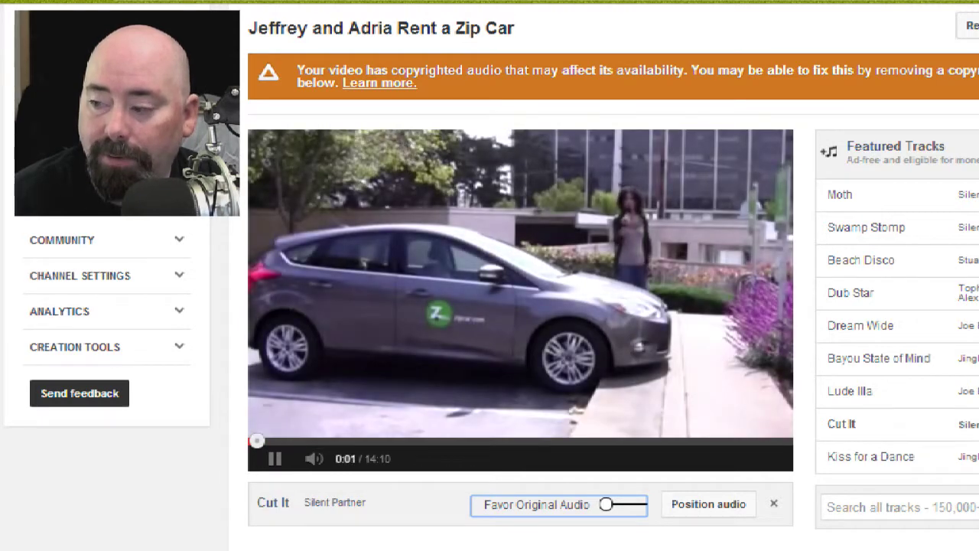
{"action": "key", "text": "Right"}
{"action": "key", "text": "Right"}
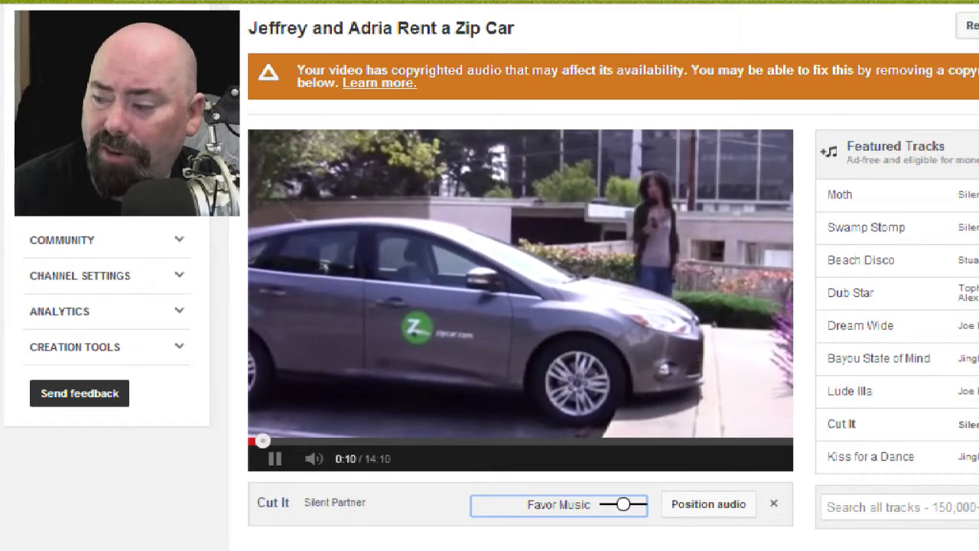
Step: Position the Cut It track to run from 12:49 to 14:10 and preview it from about 12:42
{"action": "left_click", "coordinate": [709, 503]}
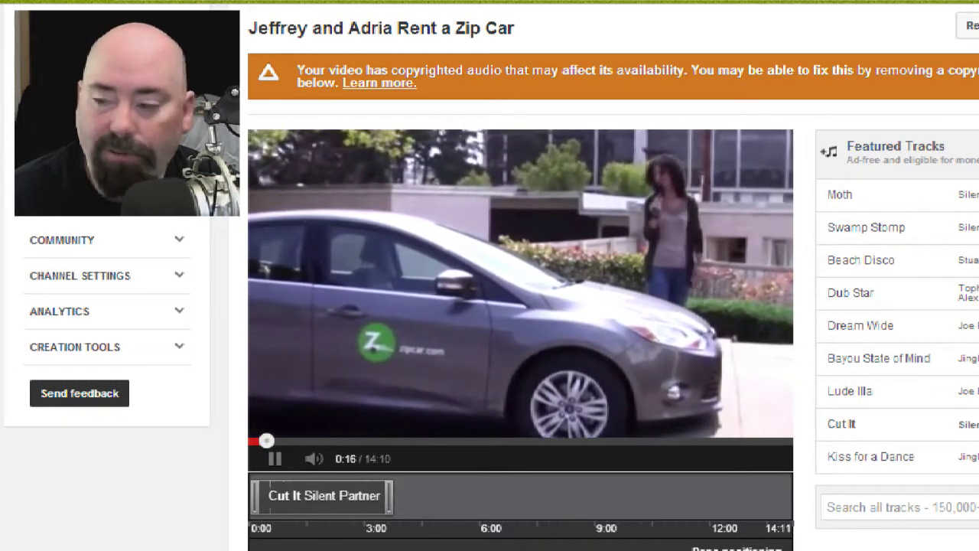
{"action": "mouse_move", "coordinate": [390, 495]}
{"action": "left_mouse_down"}
{"action": "mouse_move", "coordinate": [327, 496]}
{"action": "mouse_move", "coordinate": [391, 495]}
{"action": "left_mouse_up"}
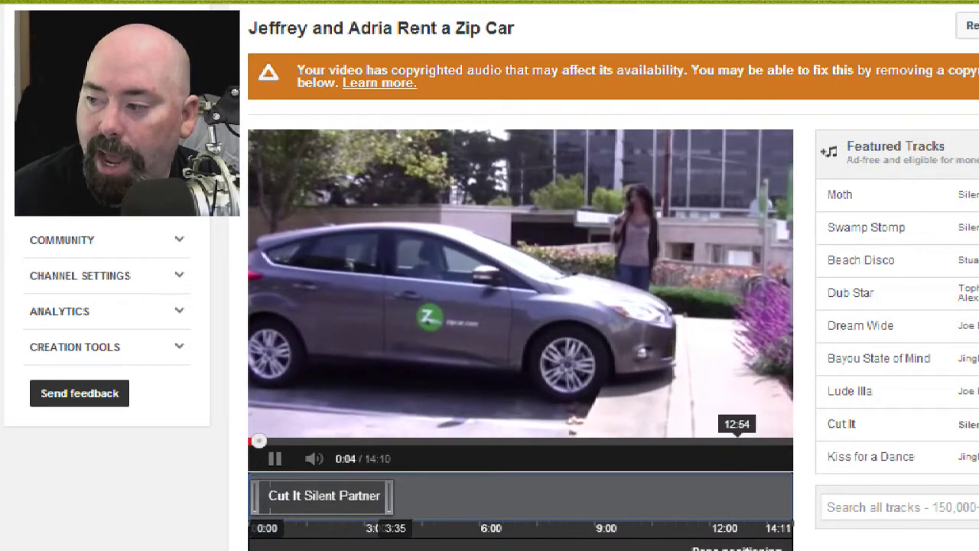
{"action": "left_click", "coordinate": [733, 441]}
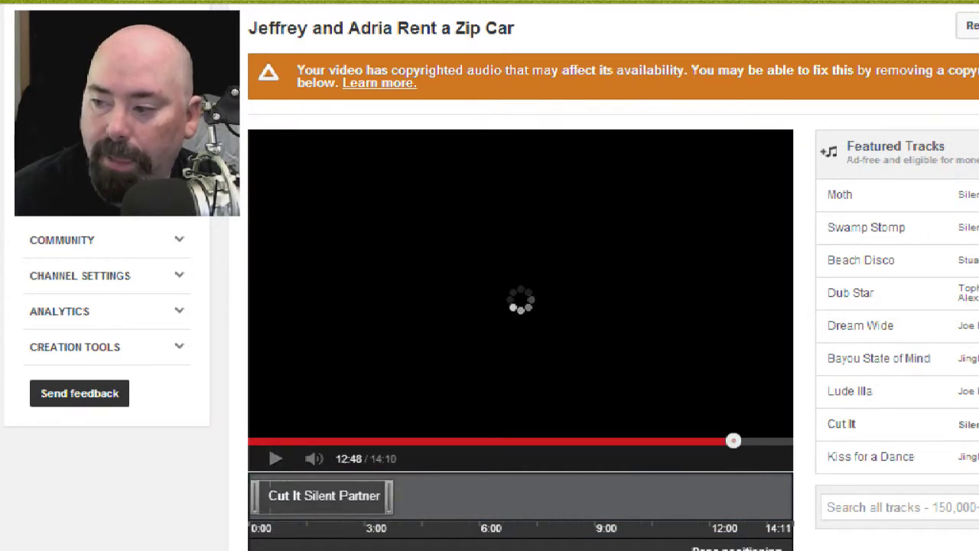
{"action": "left_click_drag", "start_coordinate": [324, 496], "coordinate": [782, 496]}
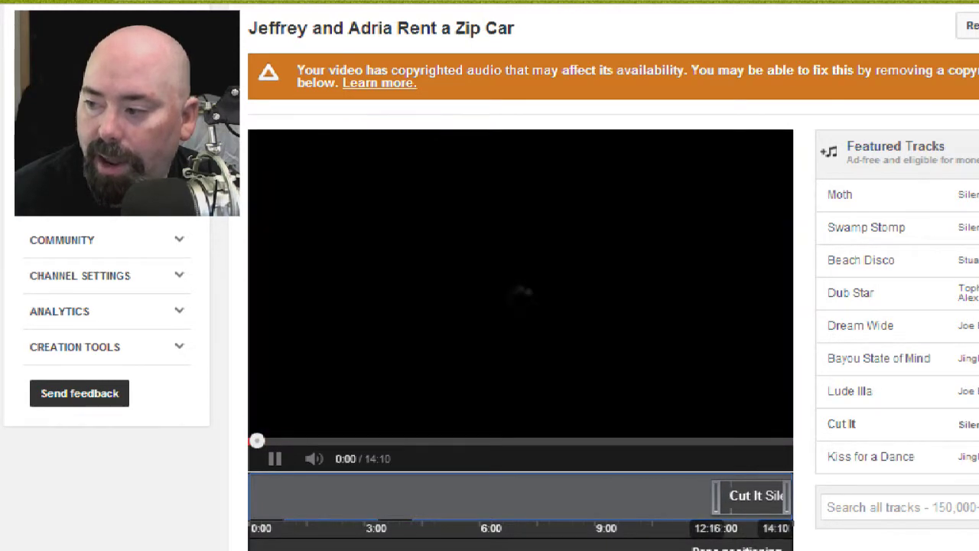
{"action": "mouse_move", "coordinate": [774, 497]}
{"action": "left_mouse_down"}
{"action": "mouse_move", "coordinate": [755, 497]}
{"action": "mouse_move", "coordinate": [786, 497]}
{"action": "mouse_move", "coordinate": [763, 497]}
{"action": "left_mouse_up"}
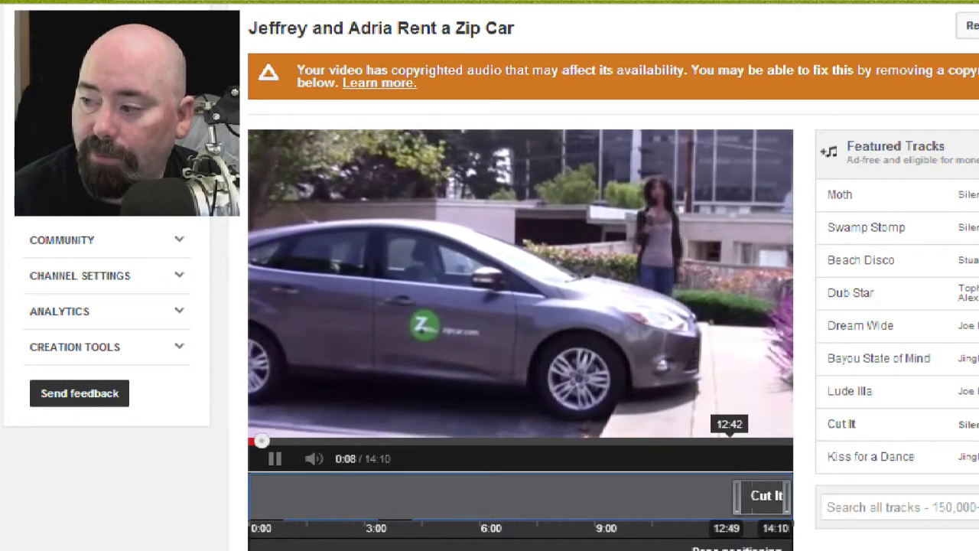
{"action": "left_click", "coordinate": [730, 441]}
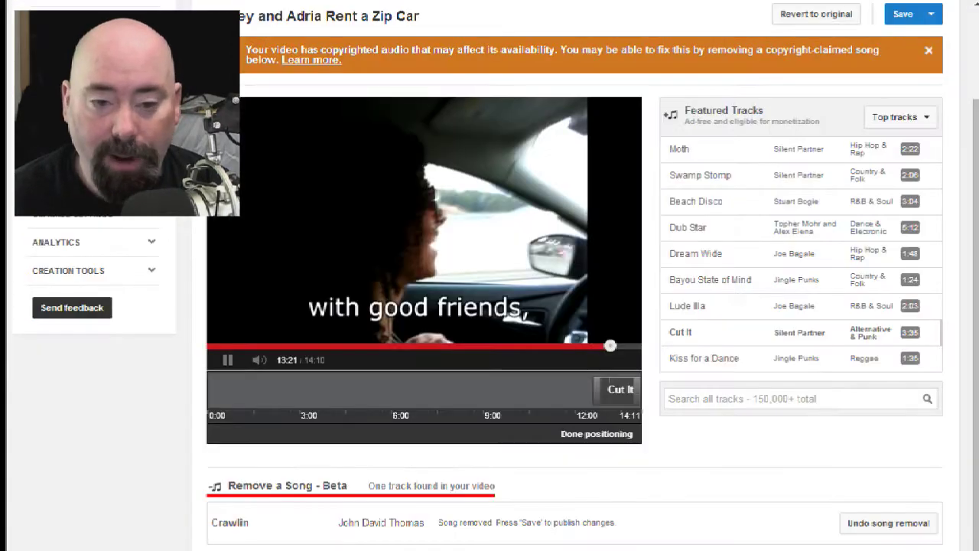
{"action": "key", "text": "space"}
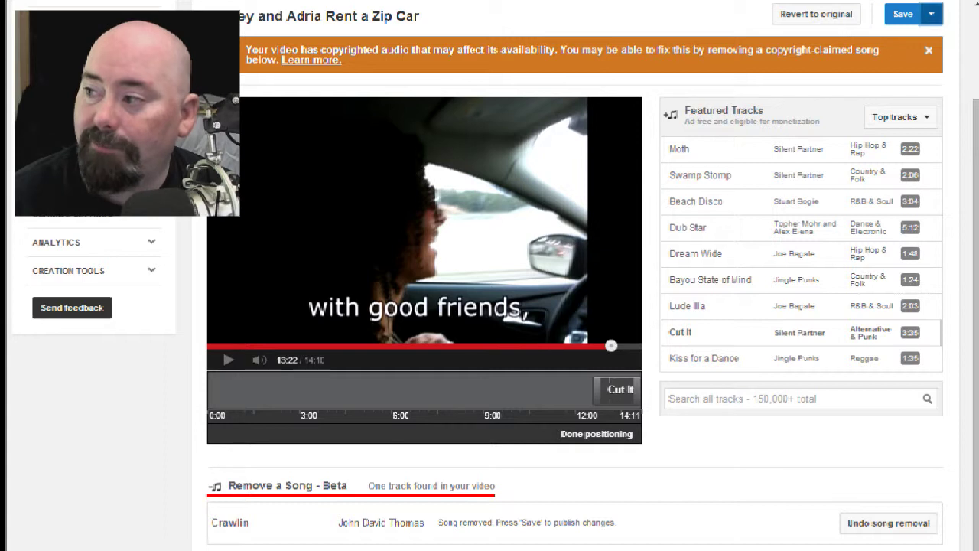
Step: Save the audio edits to the existing video, accept the processing notice, and pause the advertisement on the watch page
{"action": "left_click", "coordinate": [931, 14]}
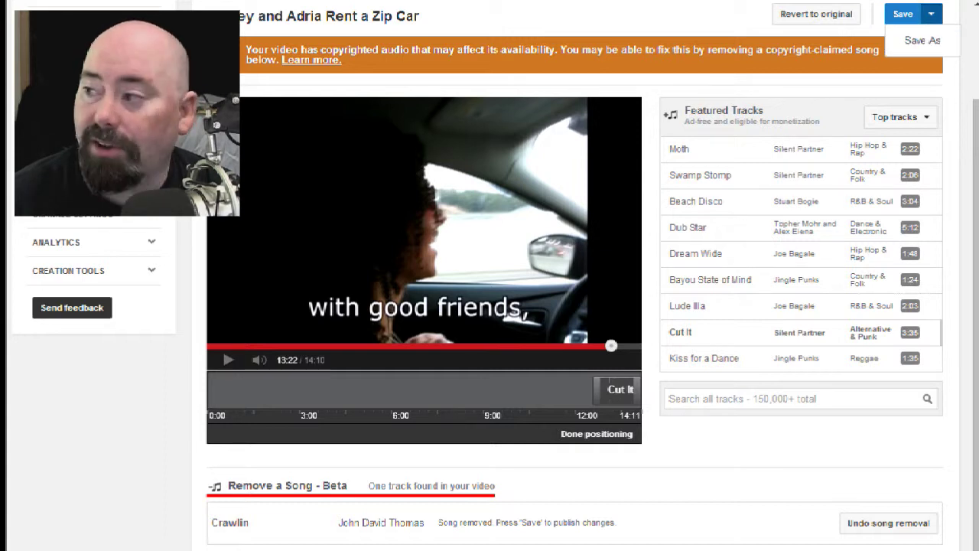
{"action": "left_click", "coordinate": [931, 14]}
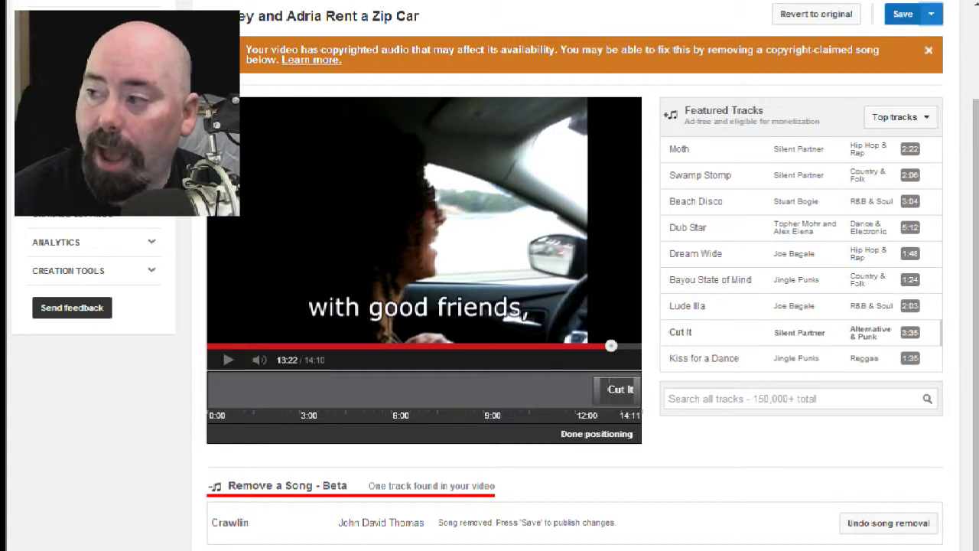
{"action": "left_click", "coordinate": [903, 14]}
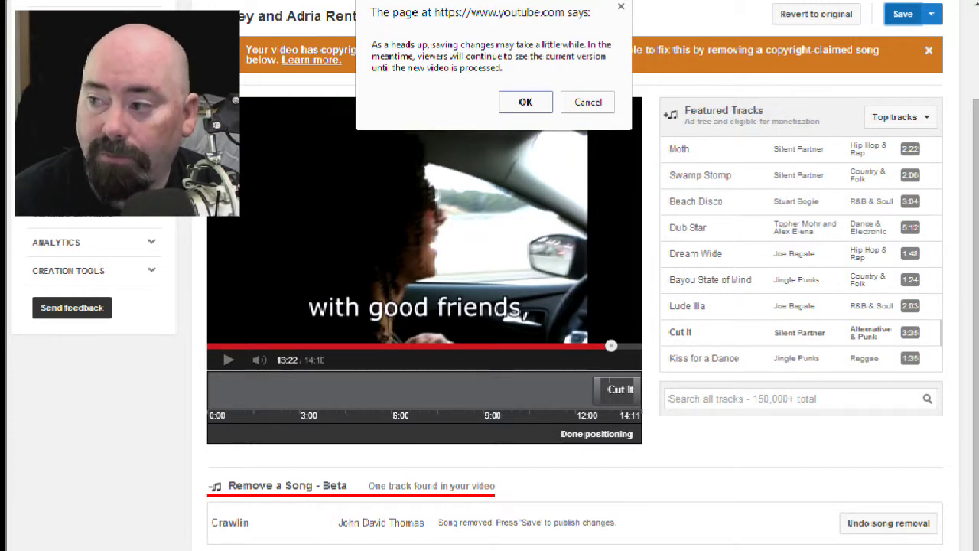
{"action": "key", "text": "Return"}
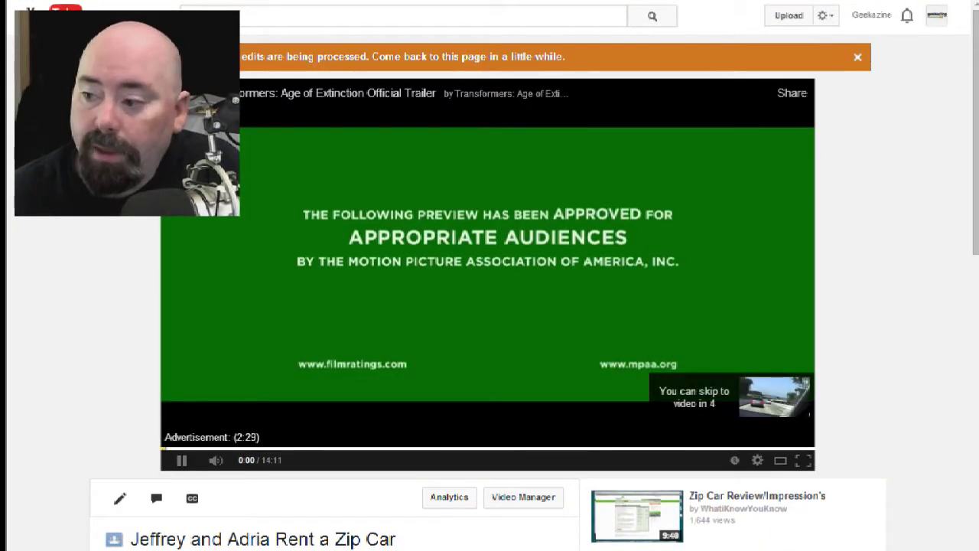
{"action": "key", "text": "space"}
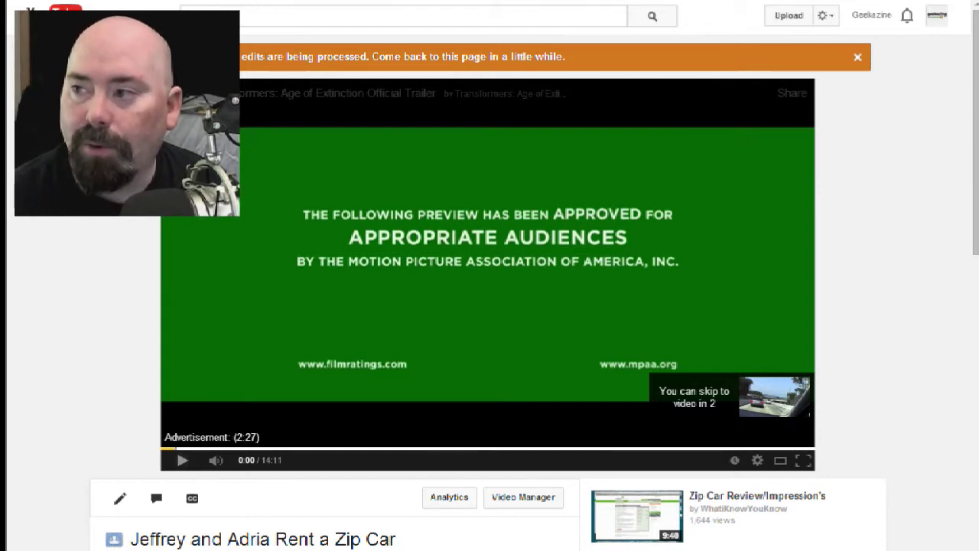
Step: Switch to the Geekazine.com website and look over its home page header and latest post
{"action": "key", "text": "ctrl+Tab"}
{"action": "scroll", "coordinate": [490, 306], "scroll_direction": "up", "scroll_amount": 10}
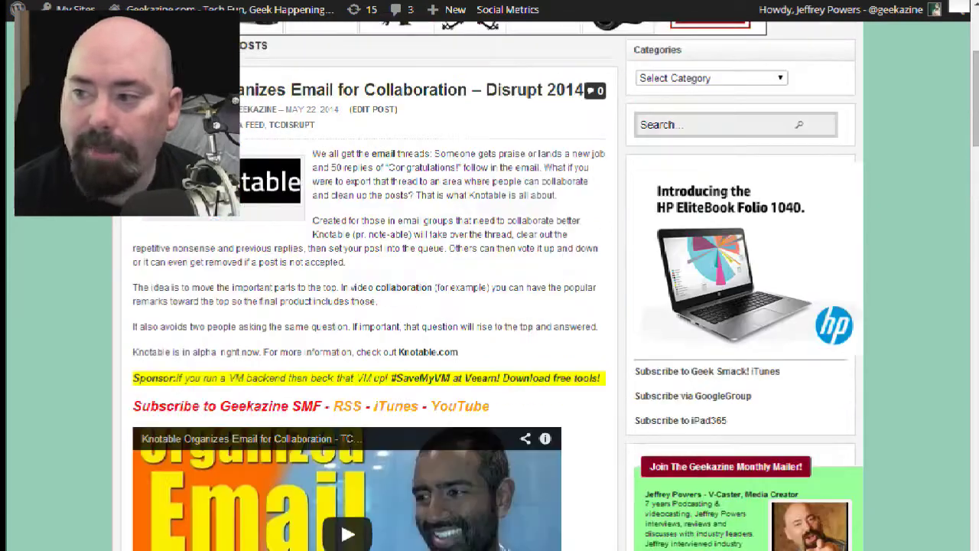
{"action": "scroll", "coordinate": [490, 306], "scroll_direction": "up", "scroll_amount": 4}
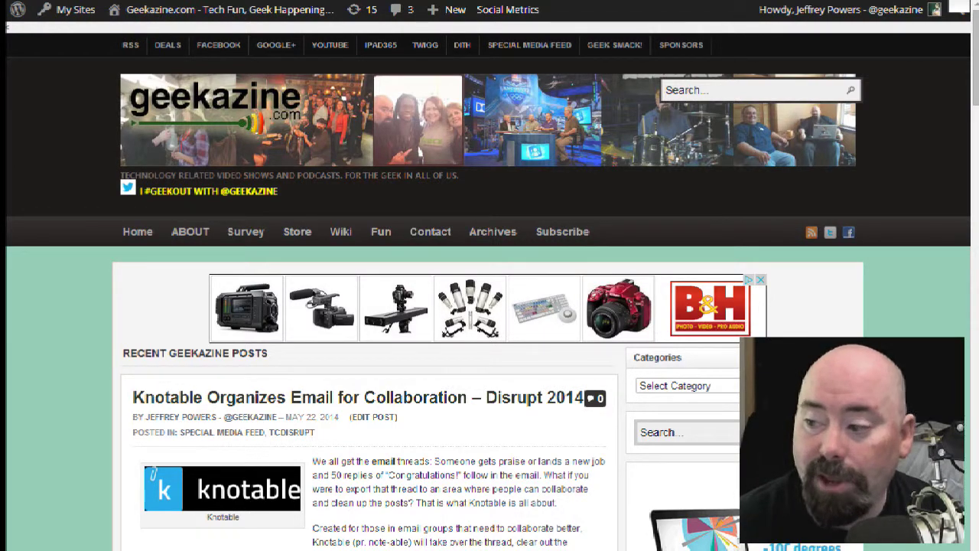
{"action": "scroll", "coordinate": [489, 275], "scroll_direction": "down", "scroll_amount": 3}
{"action": "scroll", "coordinate": [489, 275], "scroll_direction": "up", "scroll_amount": 3}
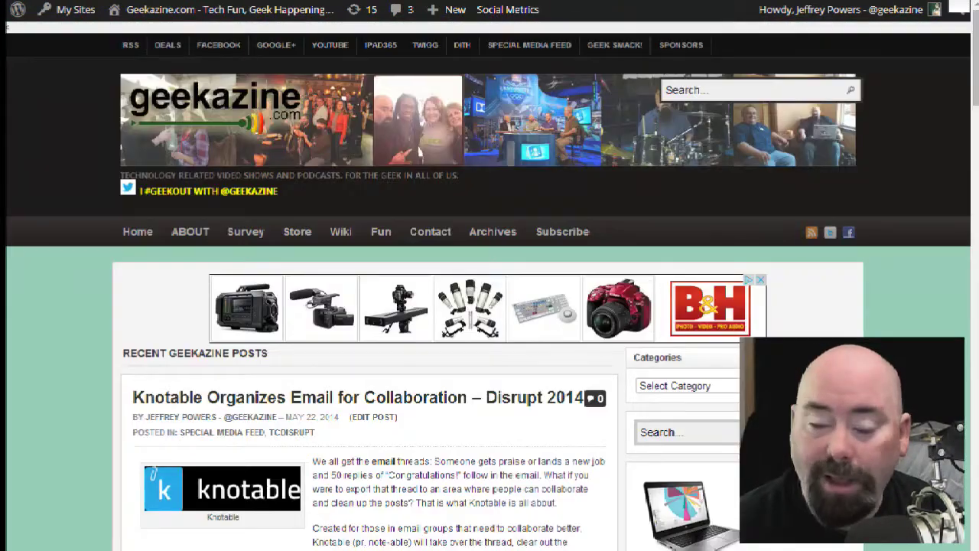